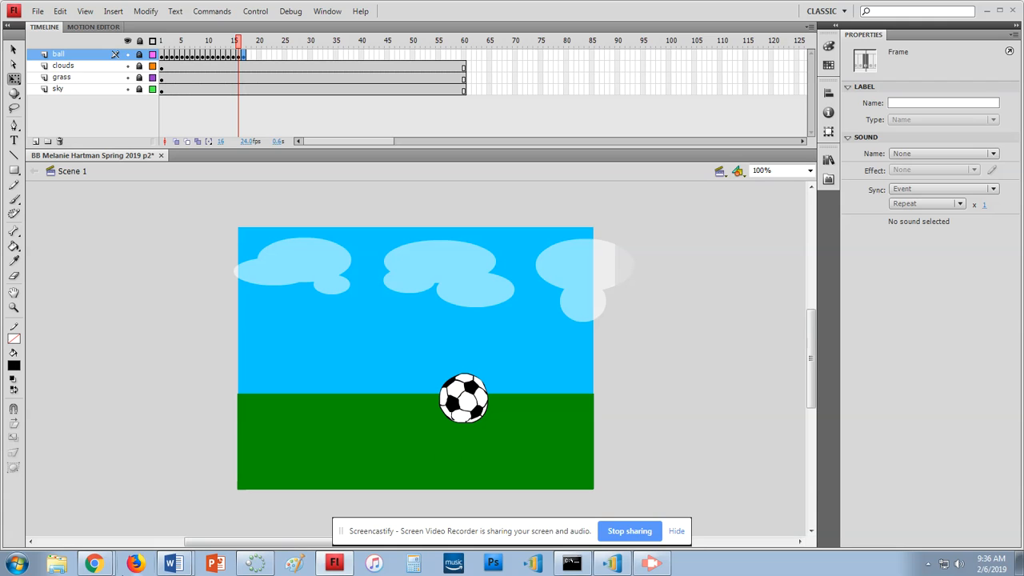
Switch to Chrome and examine the bouncing-ball action diagram and the light and heavy ball paths in the keyframe animation document.
mouse_move(107, 550)
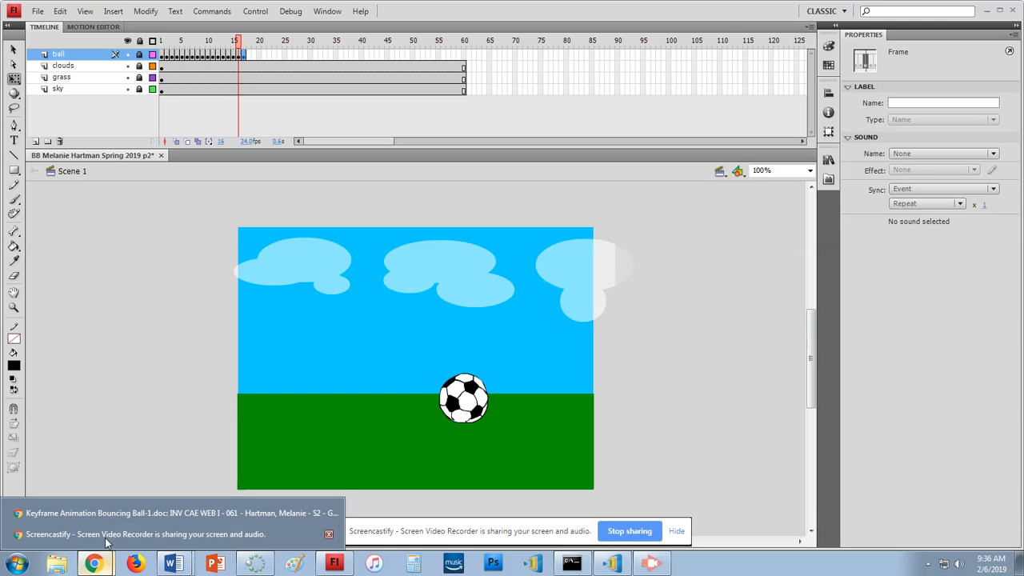
click(108, 516)
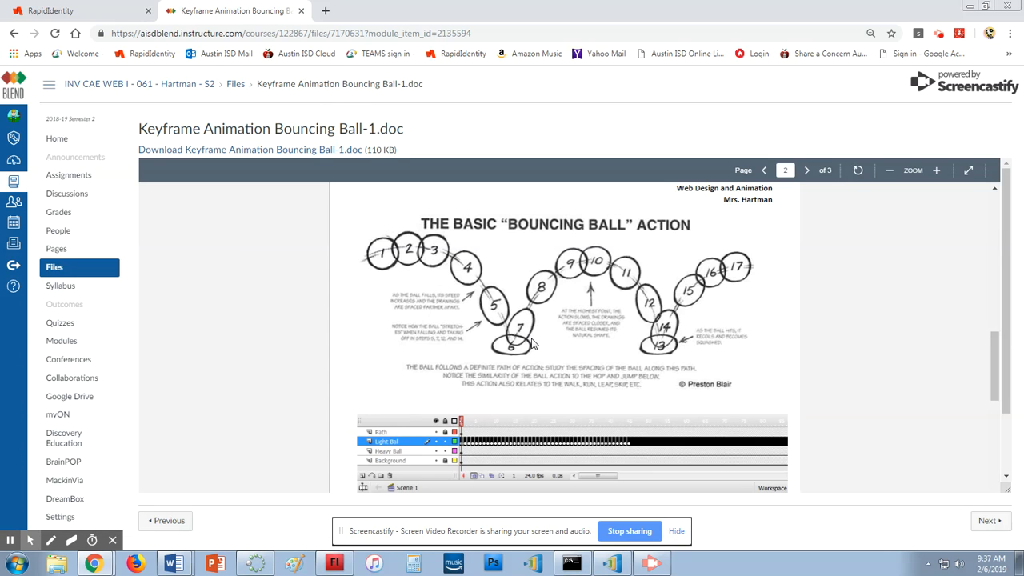
scroll(480, 320, down, 5)
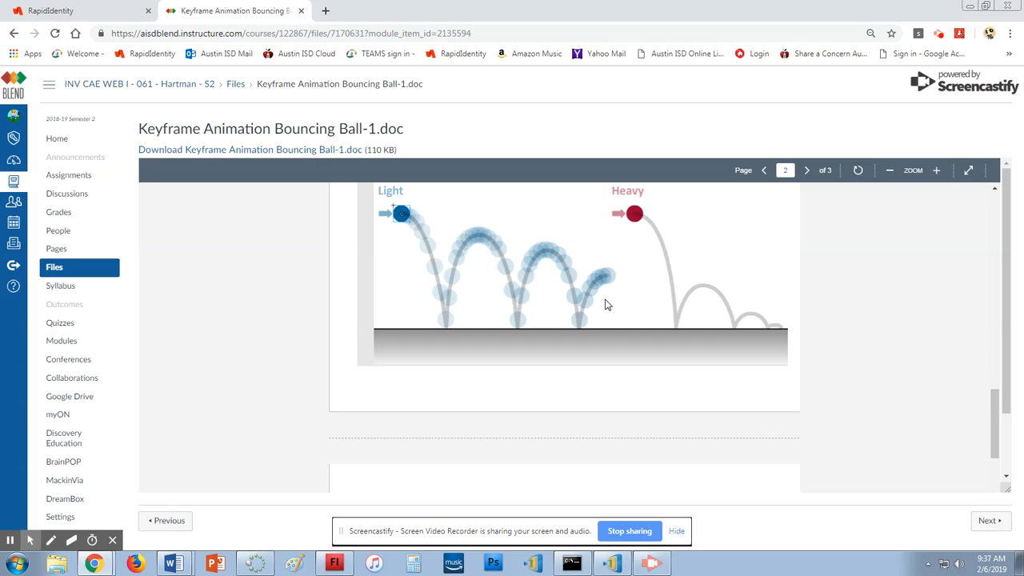
scroll(560, 328, up, 1)
scroll(474, 381, up, 6)
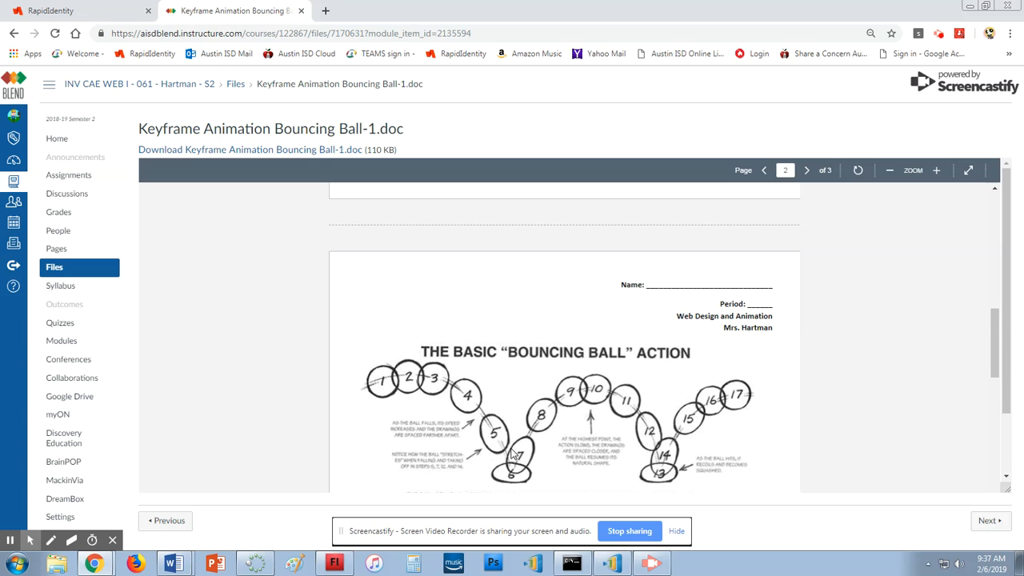
scroll(514, 453, down, 1)
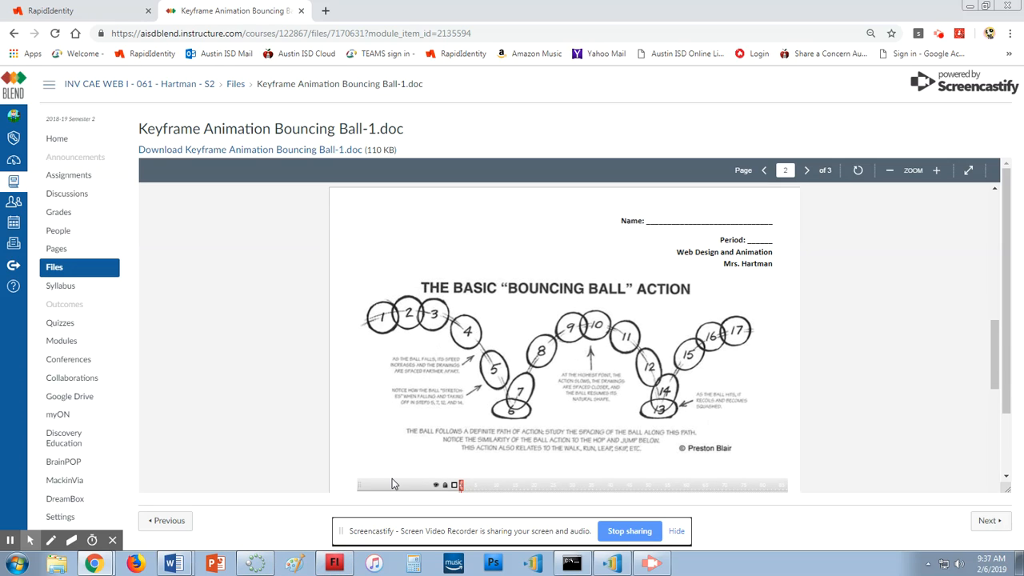
Back in Flash, add a keyframe at frame 18 of the unlocked ball layer, shifting the ball down-left and stretching it to 86 px high.
click(334, 563)
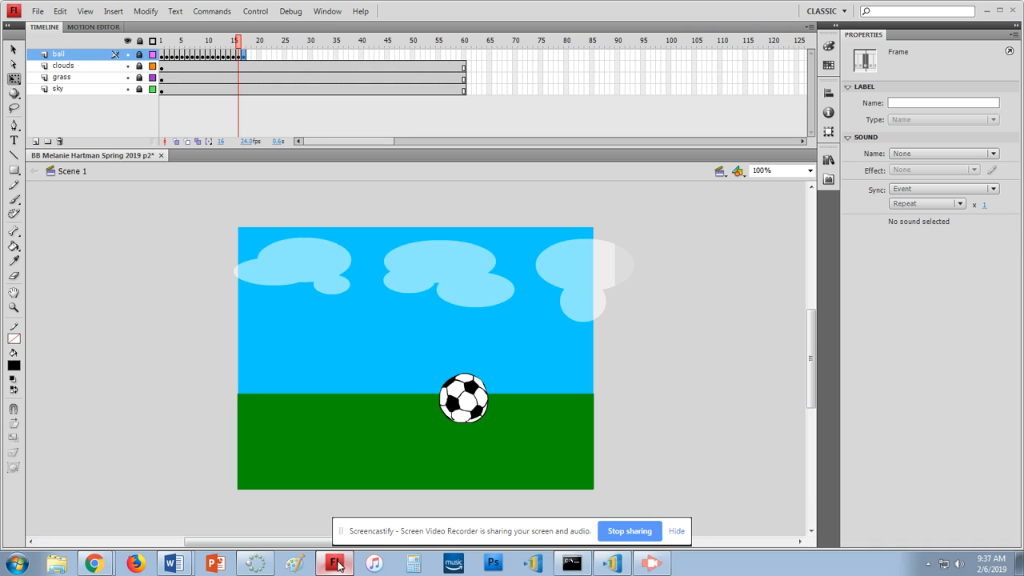
drag(238, 42, 245, 102)
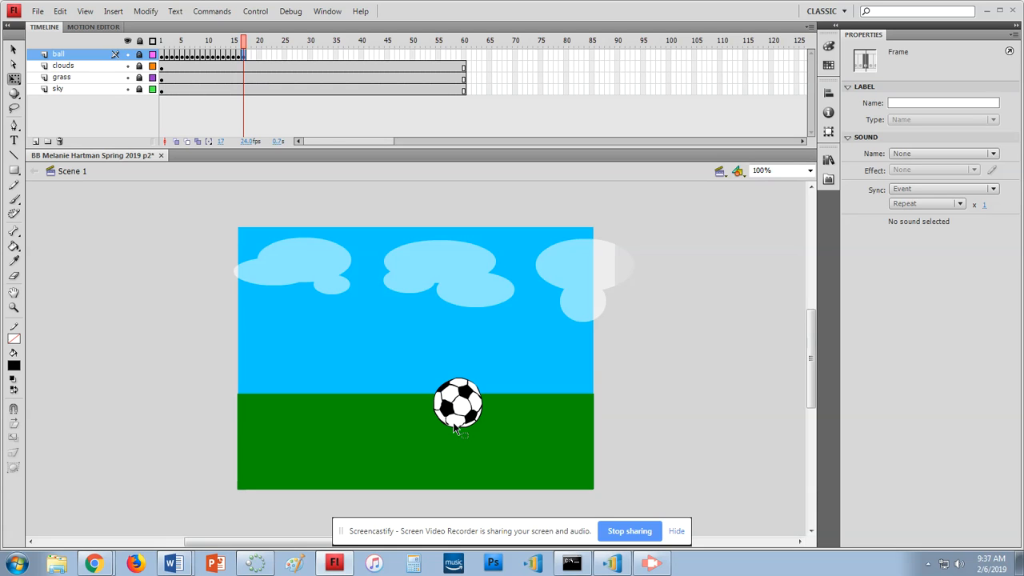
click(248, 55)
key(F6)
drag(463, 431, 463, 432)
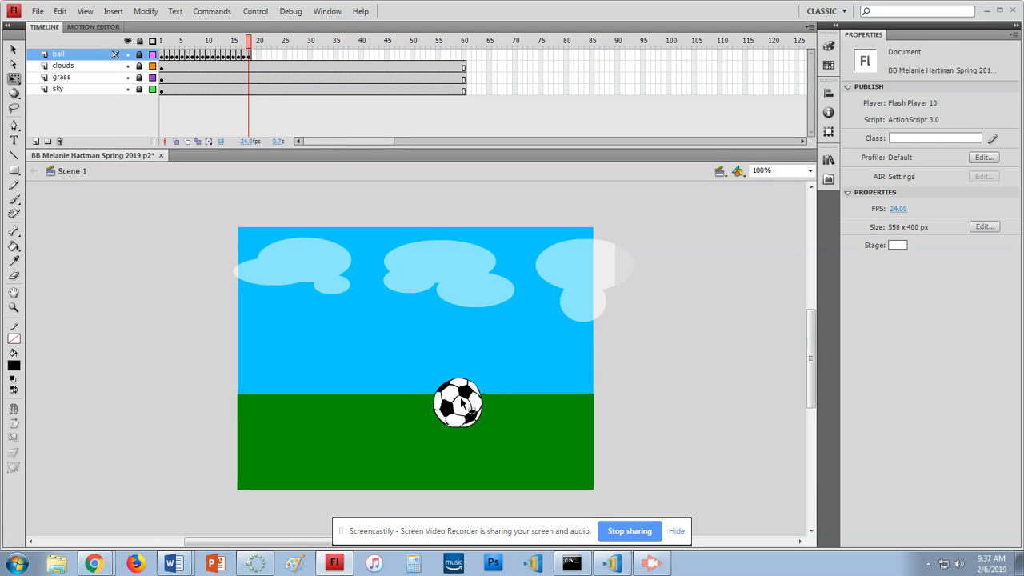
click(139, 54)
drag(411, 347, 531, 491)
drag(458, 428, 453, 428)
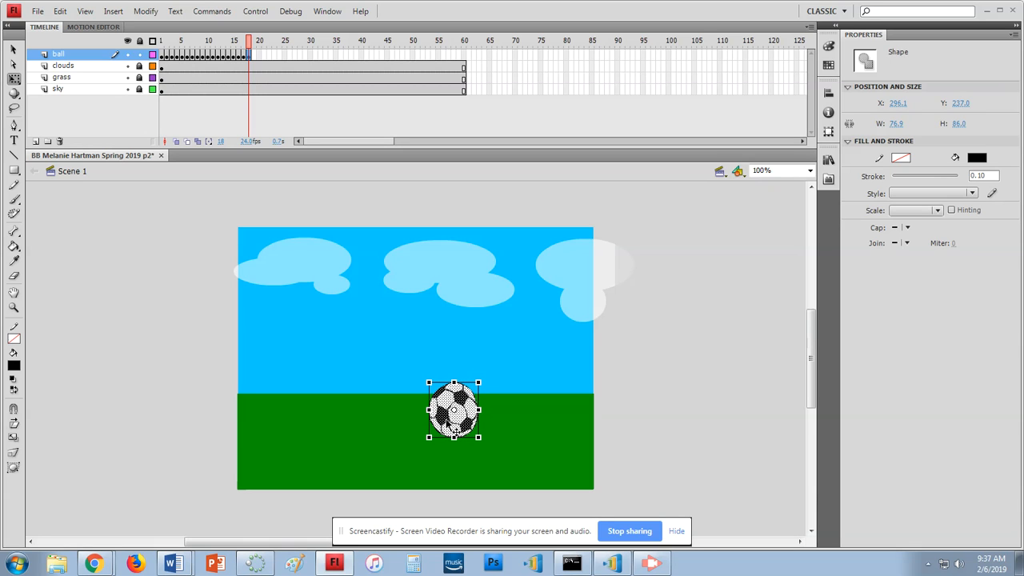
Add a keyframe at frame 19, lower the ball further onto the grass and squash it to 63 px high.
key(F6)
drag(446, 424, 439, 434)
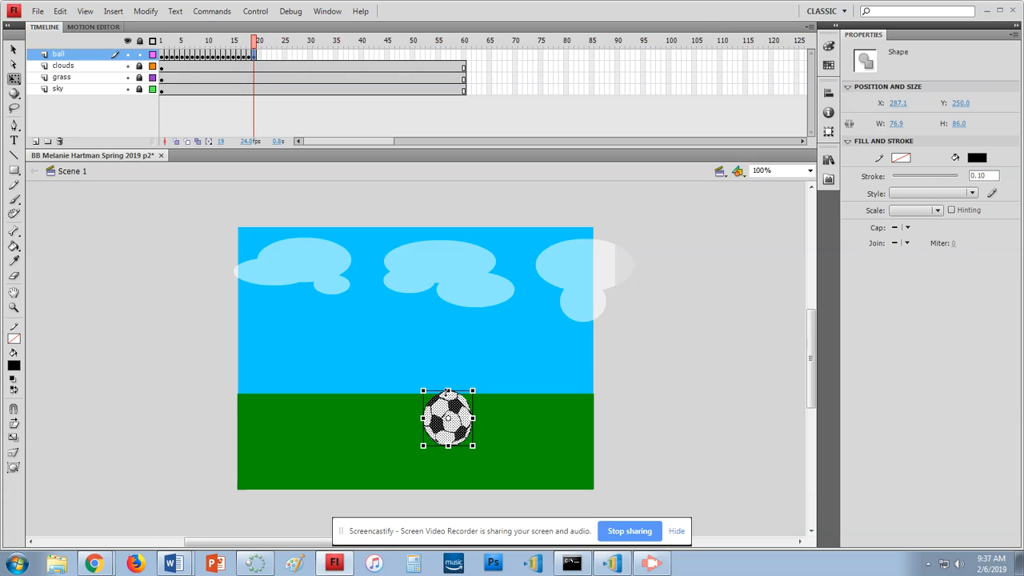
drag(448, 390, 448, 405)
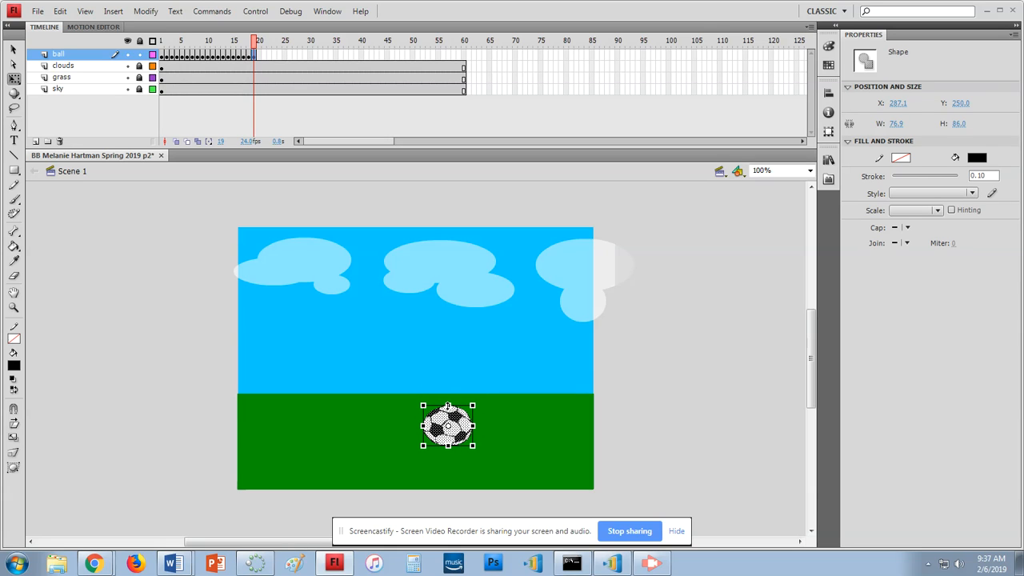
click(455, 480)
Add a keyframe at frame 20, check the reference diagram in Chrome, and stretch the ball back up in Flash.
key(F6)
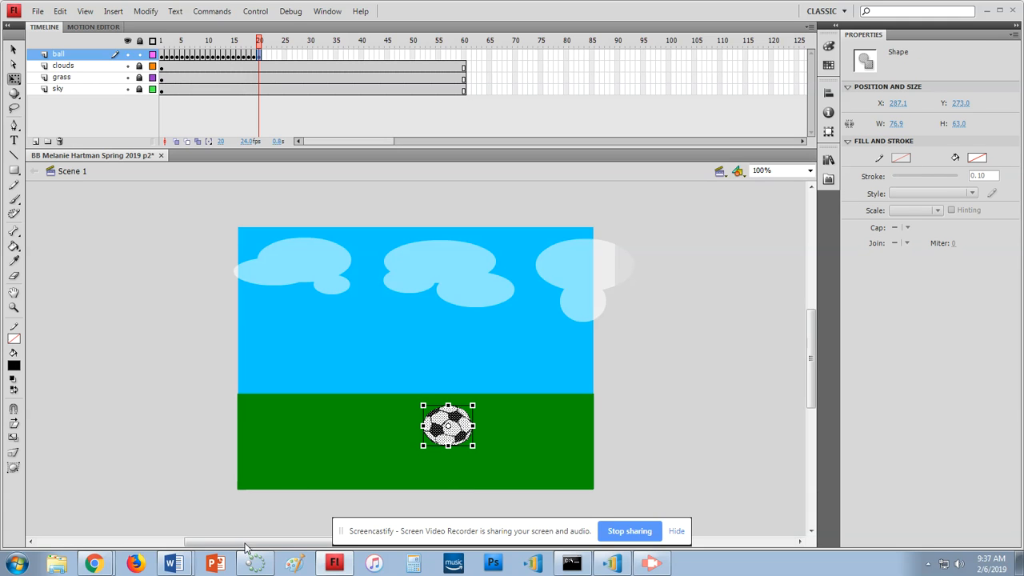
mouse_move(93, 563)
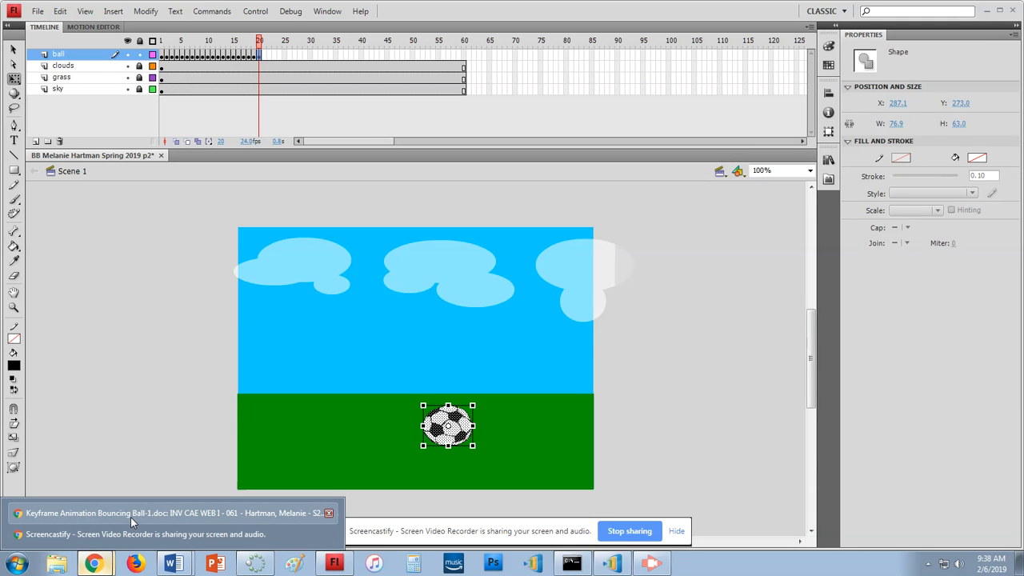
click(131, 513)
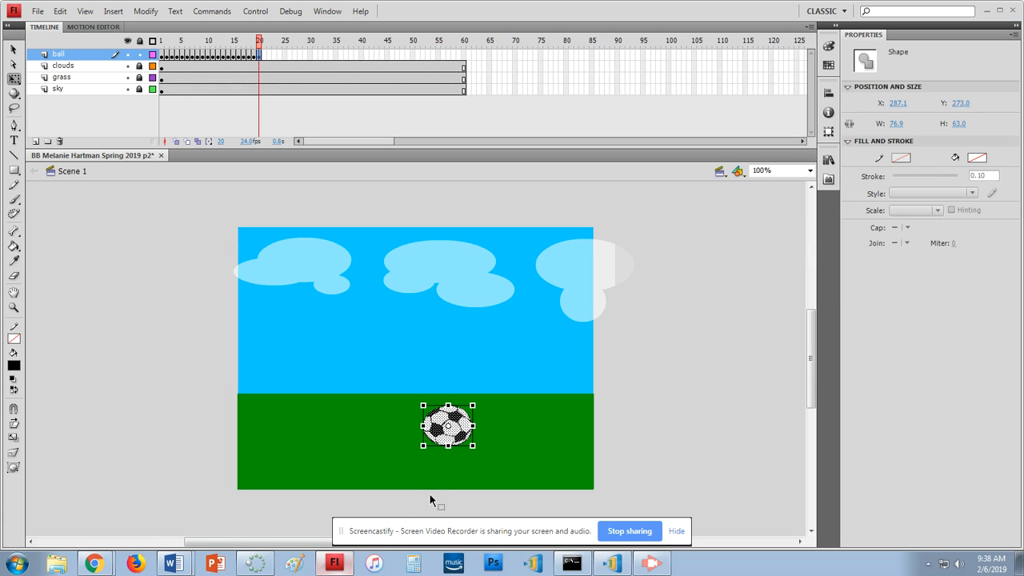
click(334, 564)
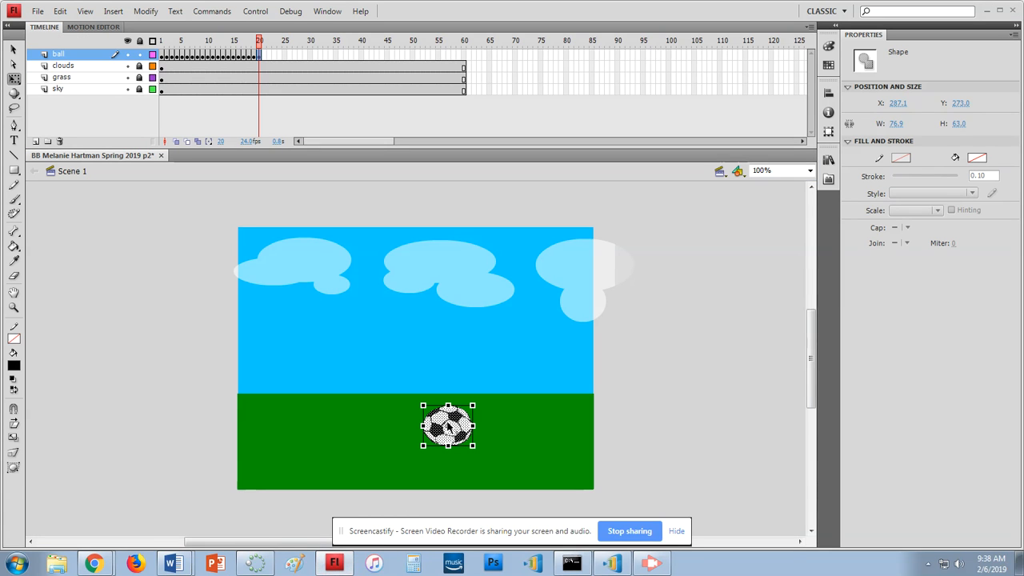
mouse_move(448, 404)
mouse_down()
mouse_move(448, 392)
mouse_move(444, 412)
mouse_up()
Add ball keyframes at frames 21 to 29, moving it leftward through the next bounce arc to about X 140, Y 246.
key(period)
key(F6)
drag(438, 387, 423, 402)
key(period)
key(F6)
drag(421, 402, 344, 412)
key(period)
key(F6)
key(period)
key(F6)
key(period)
key(F6)
key(period)
key(F6)
key(period)
key(F6)
key(period)
key(F6)
key(period)
key(F6)
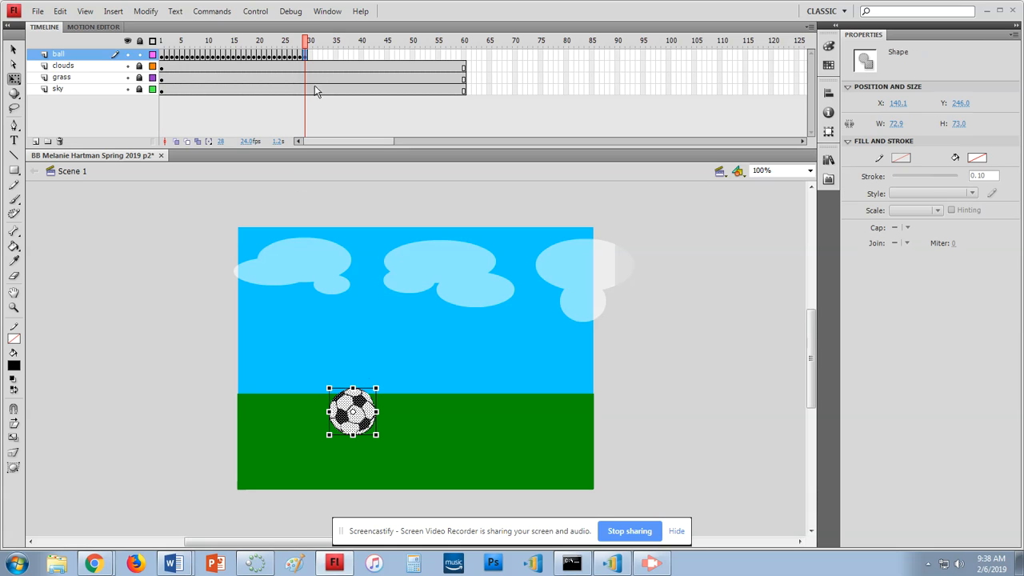
Recheck frame 20, and add keyframes at frames 30 and 31 that land the ball and squash it to 54 px high.
drag(309, 50, 261, 55)
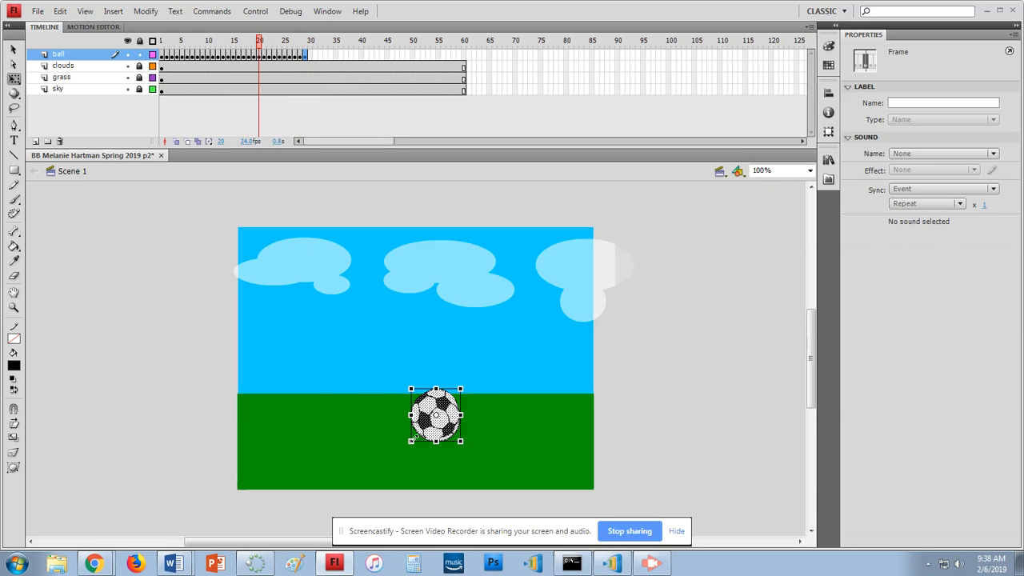
click(307, 55)
key(period)
key(F6)
drag(342, 414, 348, 382)
key(period)
key(F6)
drag(348, 382, 347, 410)
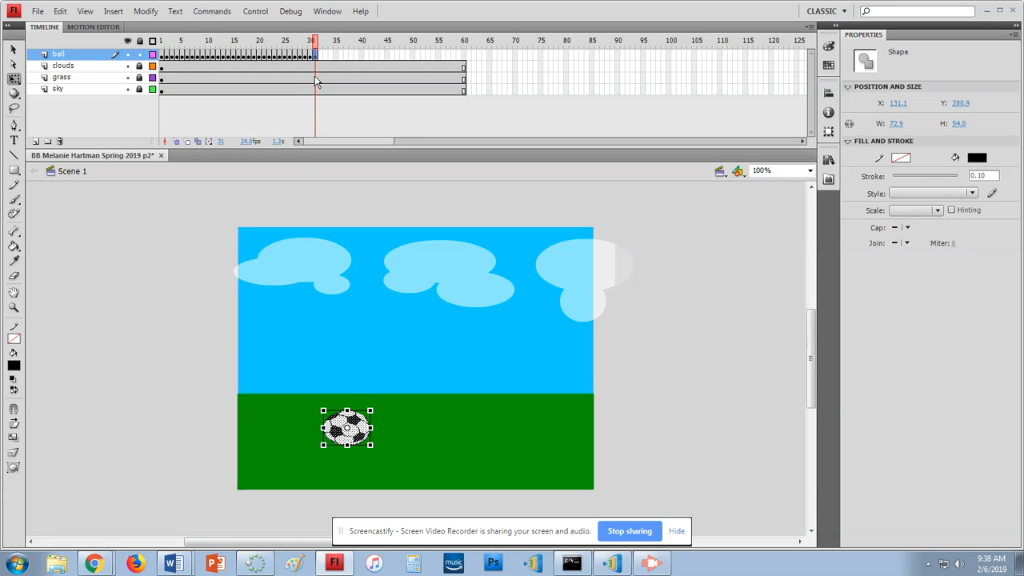
Add keyframes at frames 32 to 35, restoring the ball to 75 px high at about X 115, Y 255.
key(period)
key(F6)
mouse_move(346, 411)
mouse_down()
mouse_move(346, 396)
mouse_move(326, 411)
mouse_up()
key(period)
key(F6)
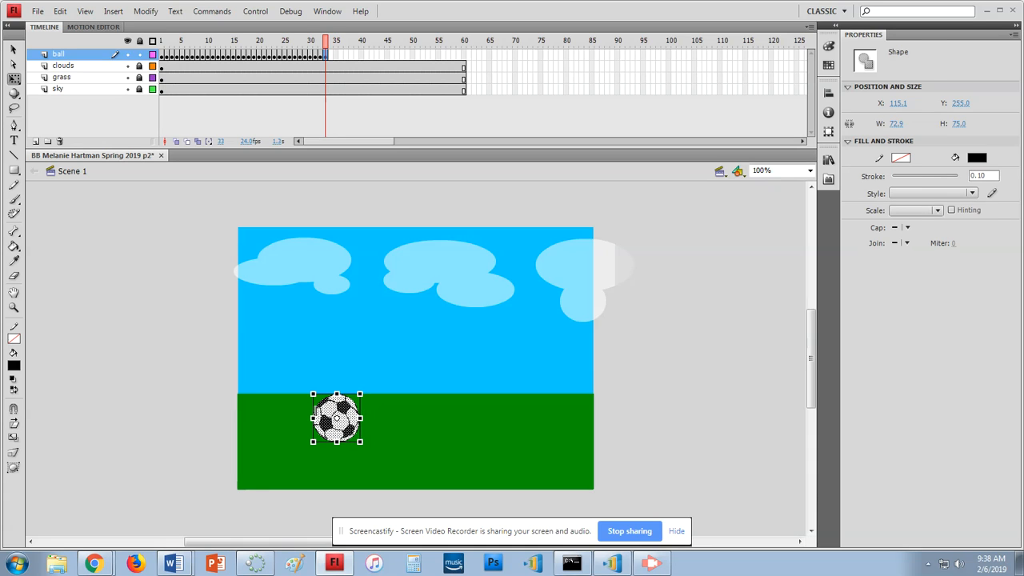
key(F6)
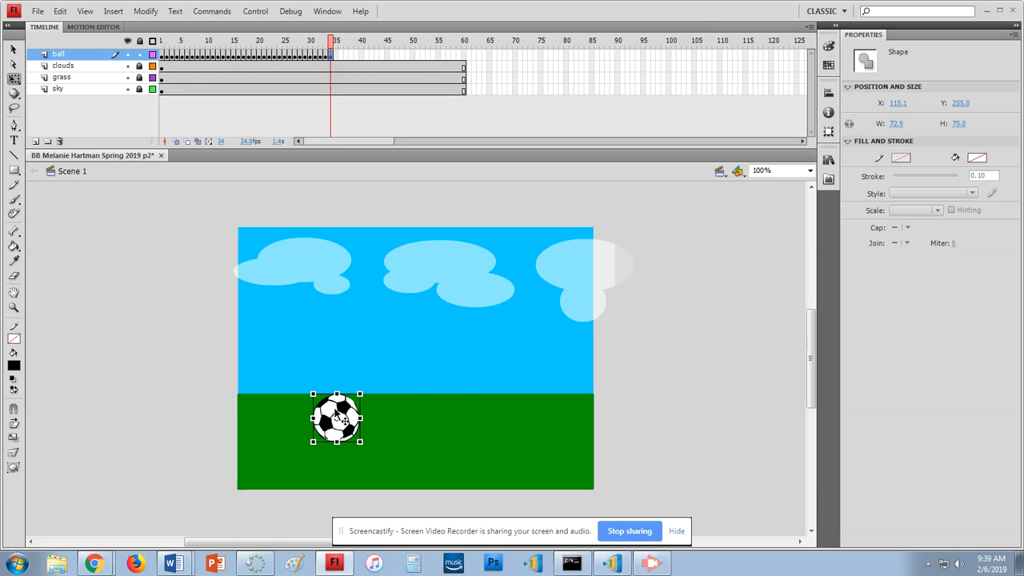
key(F6)
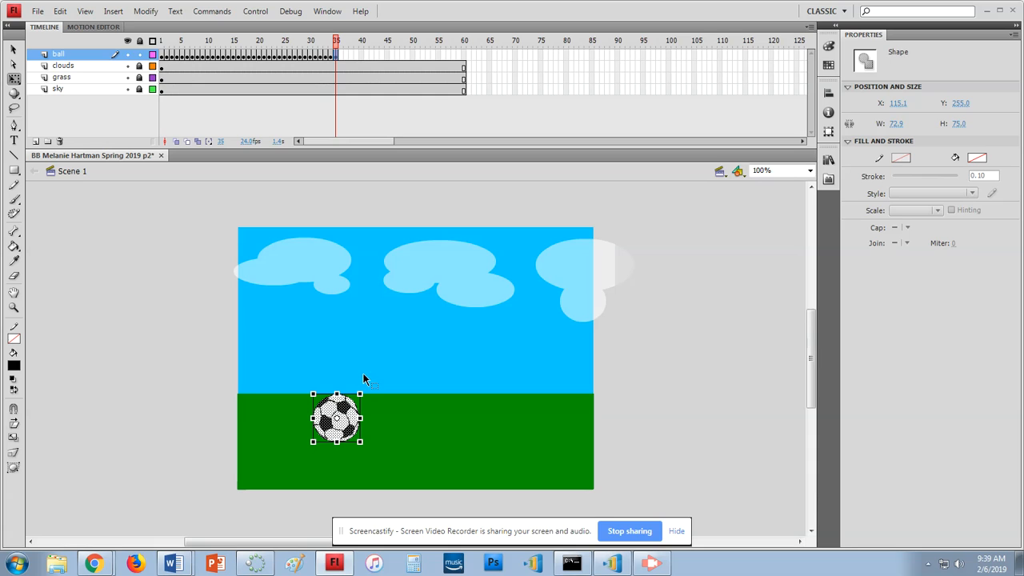
Rotate the ball counterclockwise in frame 35, and add keyframes at frames 36 and 37 that roll it leftward along the grass.
drag(363, 381, 358, 382)
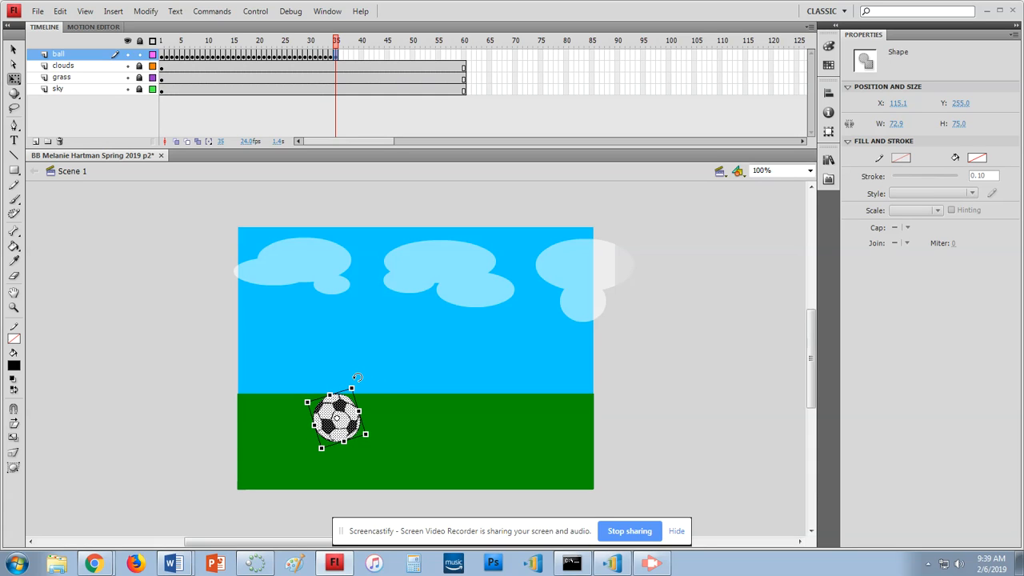
key(period)
key(F6)
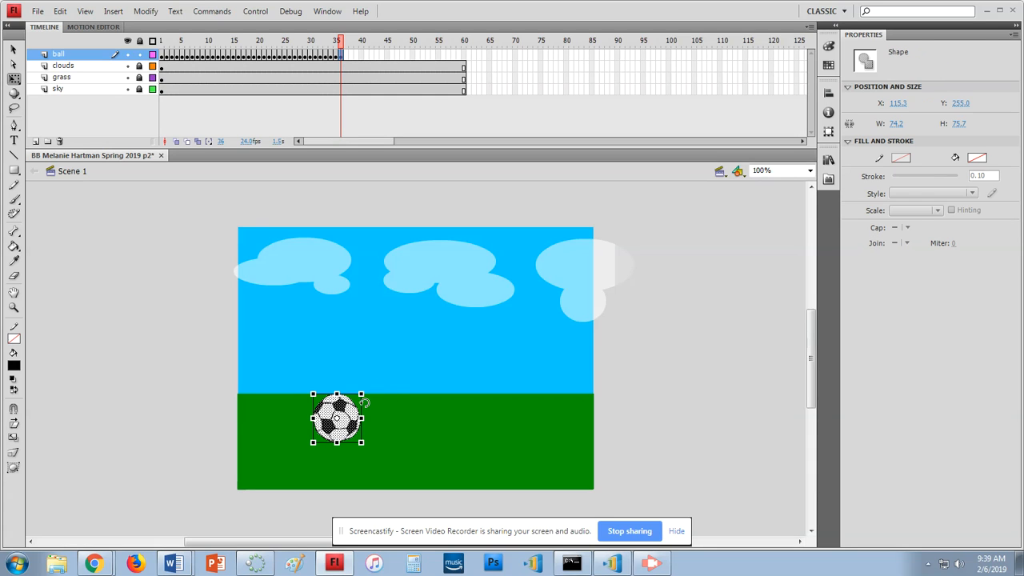
drag(351, 412, 295, 370)
key(period)
key(F6)
drag(311, 413, 296, 413)
drag(321, 393, 310, 379)
Add keyframes at frames 38 and 39, rotating the ball counterclockwise and moving it further left along the grass.
key(period)
key(F6)
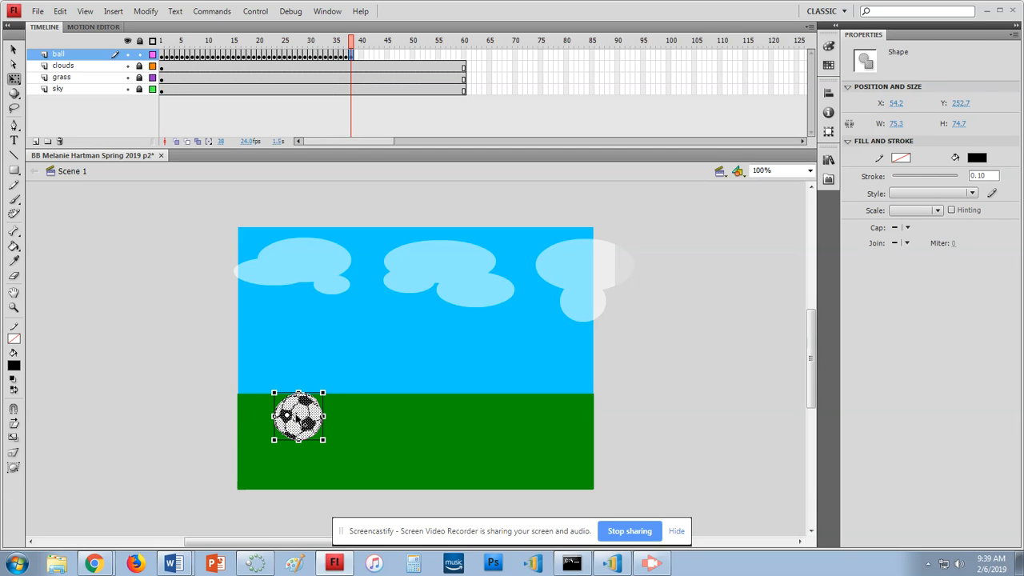
drag(303, 419, 295, 425)
drag(318, 380, 301, 379)
key(period)
key(F6)
drag(297, 424, 286, 424)
drag(298, 387, 278, 372)
drag(289, 430, 281, 438)
Add keyframes at frames 40, 41 and 42, rolling the ball counterclockwise up to the stage's left edge.
key(period)
key(F6)
drag(290, 384, 277, 376)
drag(273, 421, 260, 420)
key(F6)
drag(276, 381, 263, 383)
drag(269, 428, 254, 428)
key(period)
key(F6)
drag(263, 384, 241, 412)
Add keyframes at frames 43 and 44, rolling the ball completely off the stage's left side to about X -88, Y 255.
key(F6)
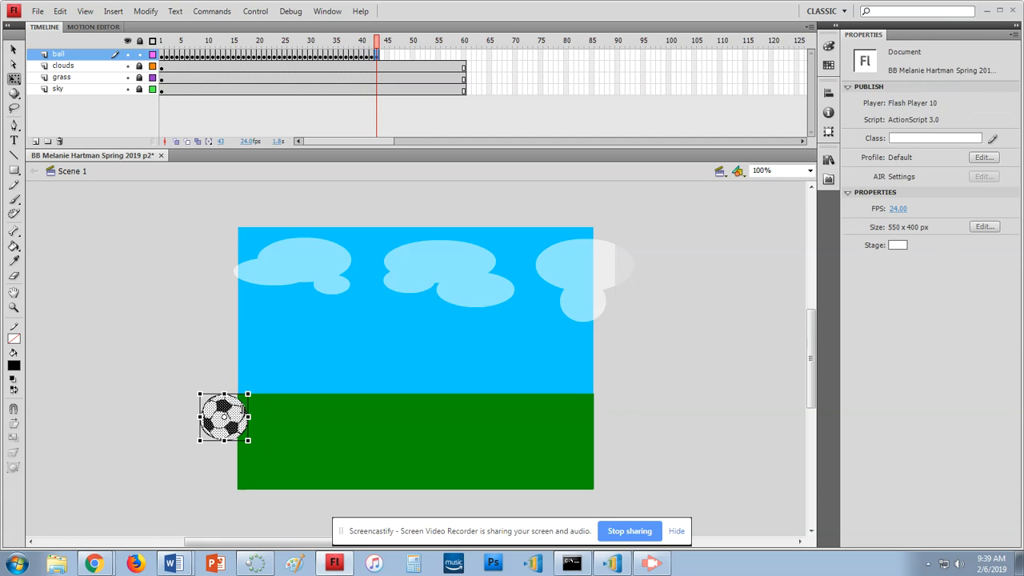
click(245, 381)
drag(184, 362, 265, 458)
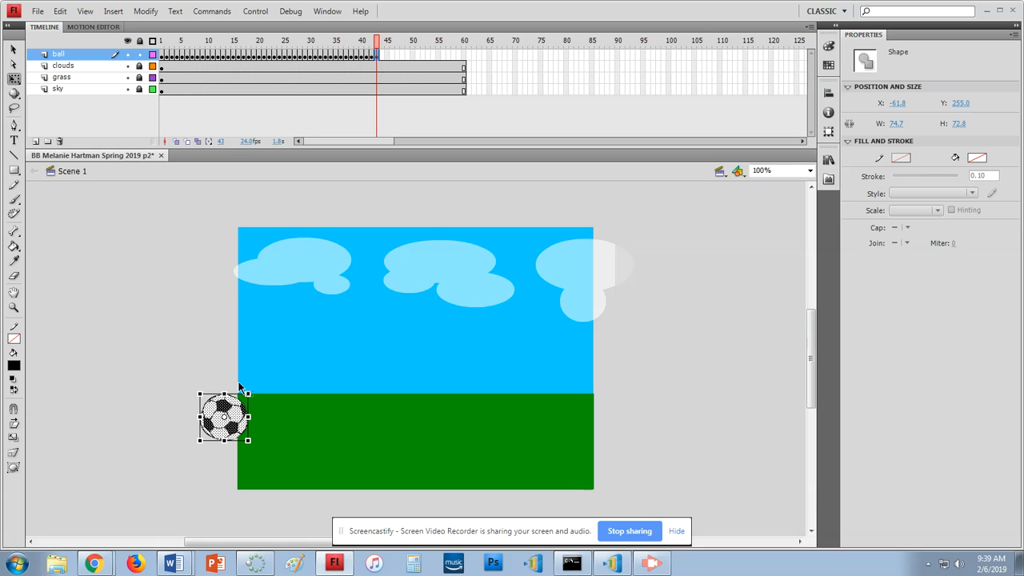
drag(248, 385, 235, 375)
mouse_move(231, 412)
mouse_down()
mouse_move(224, 400)
mouse_move(227, 422)
mouse_up()
key(F6)
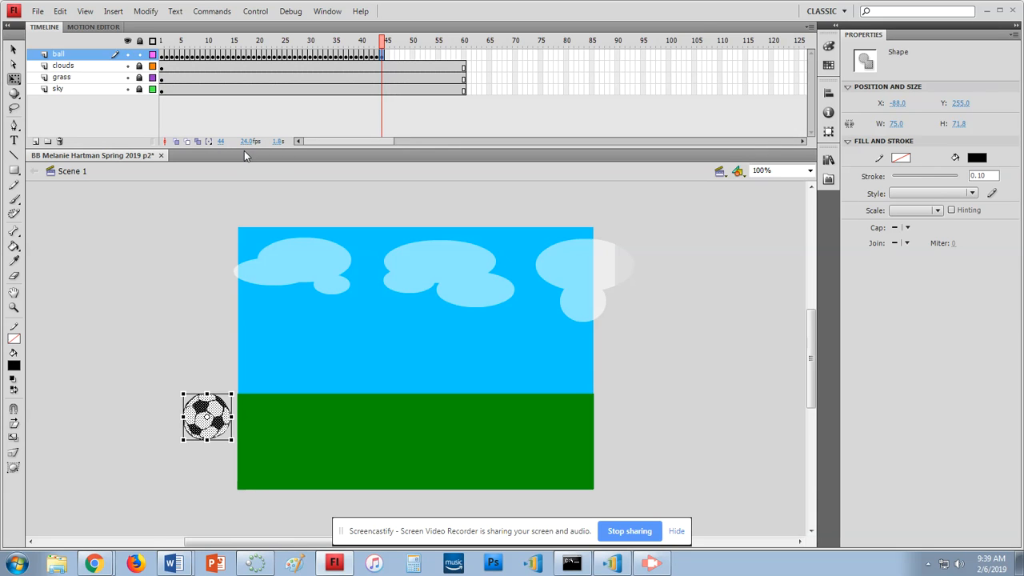
Scrub the timeline back to frame 1, and inspect frames 24, 48, 45 and 60 to review the ball's motion.
drag(387, 45, 161, 45)
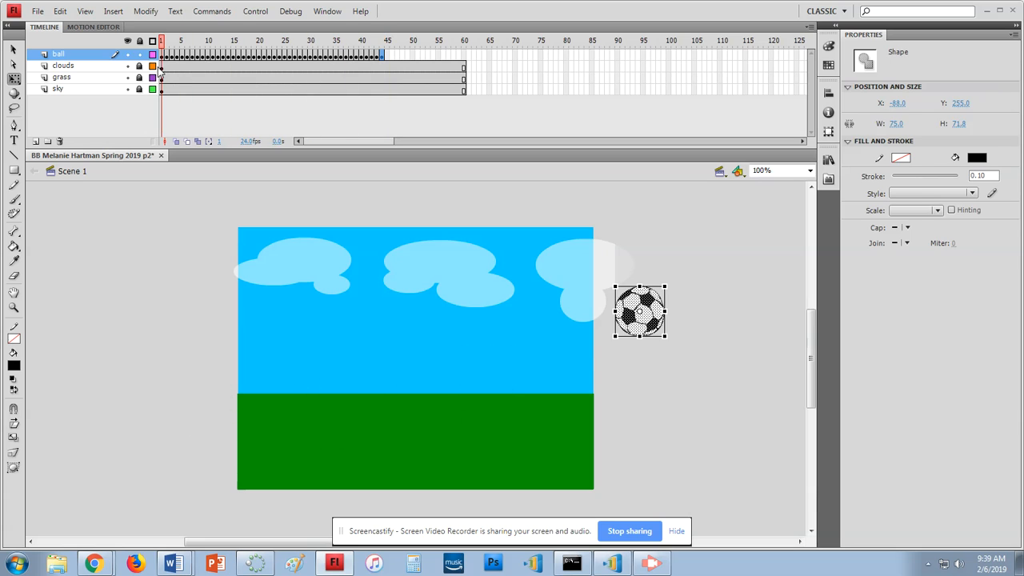
click(281, 54)
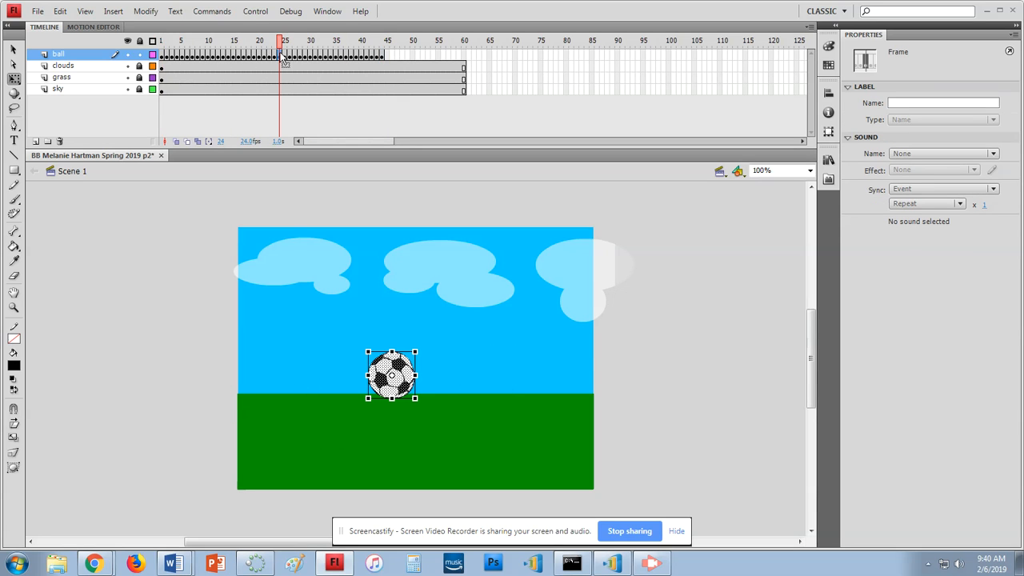
click(402, 56)
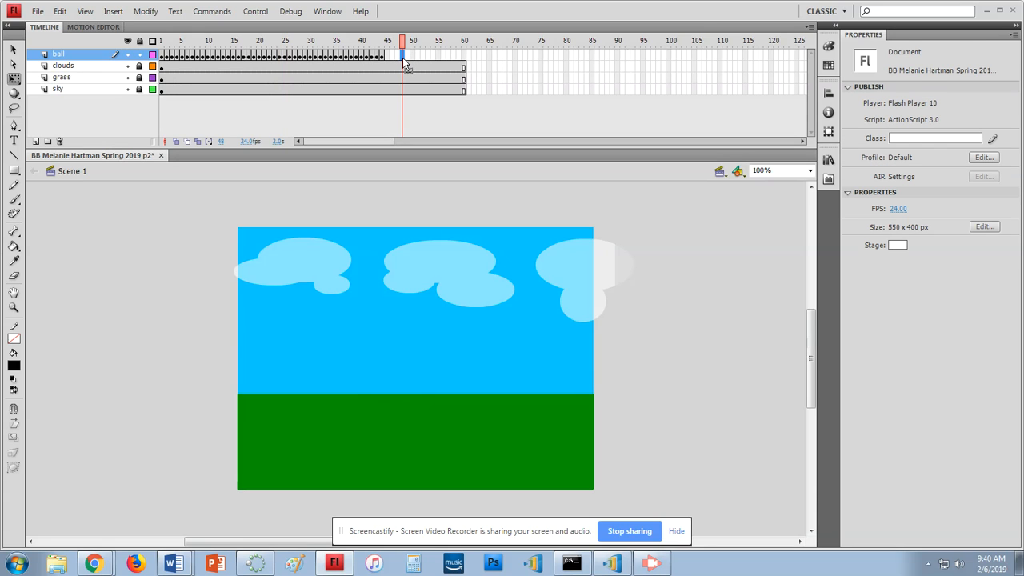
click(388, 55)
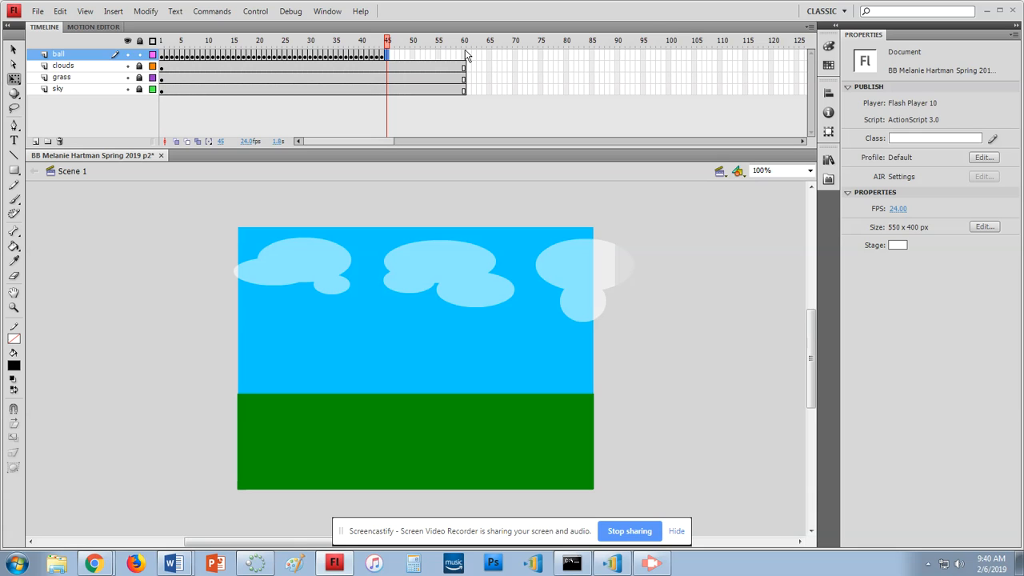
drag(389, 44, 414, 90)
Publish-preview the finished animation as a Flash movie, watch it play, and close the preview window.
click(47, 13)
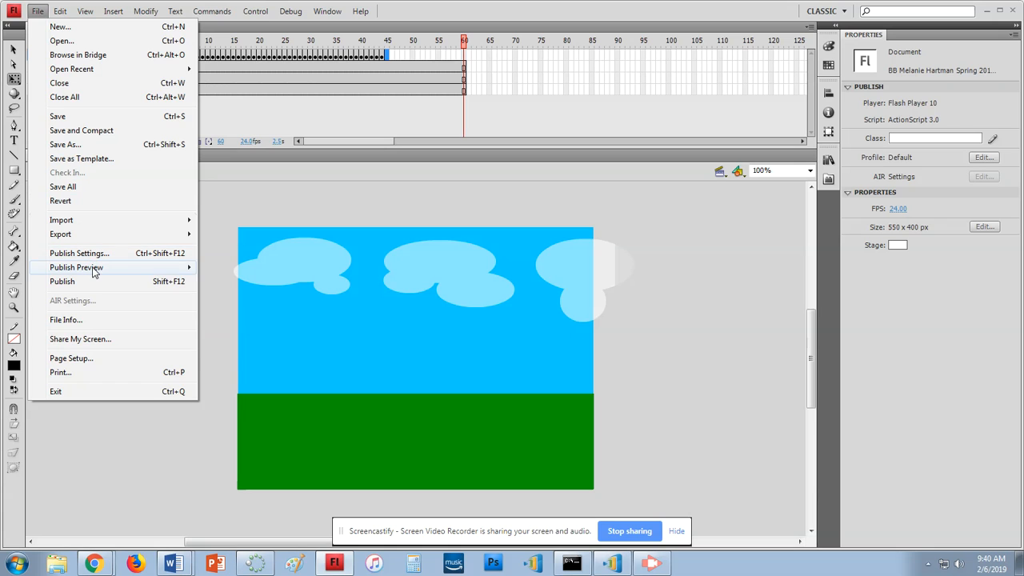
mouse_move(93, 273)
click(224, 282)
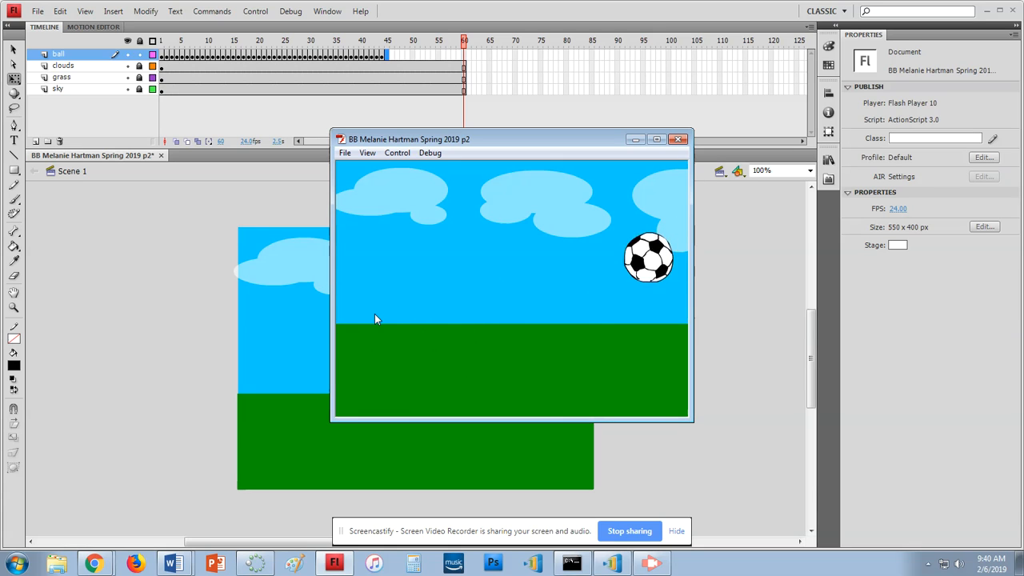
click(678, 140)
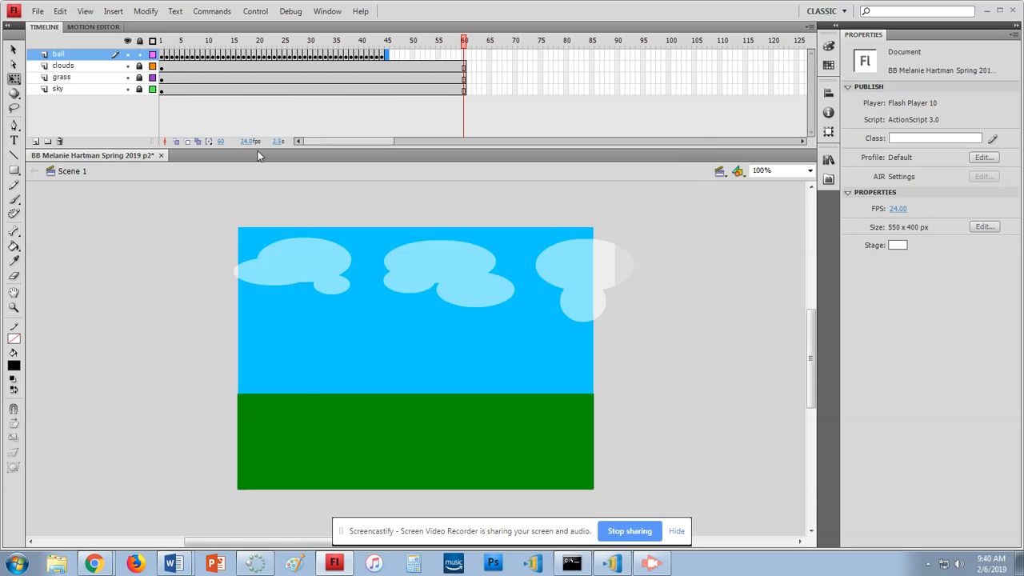